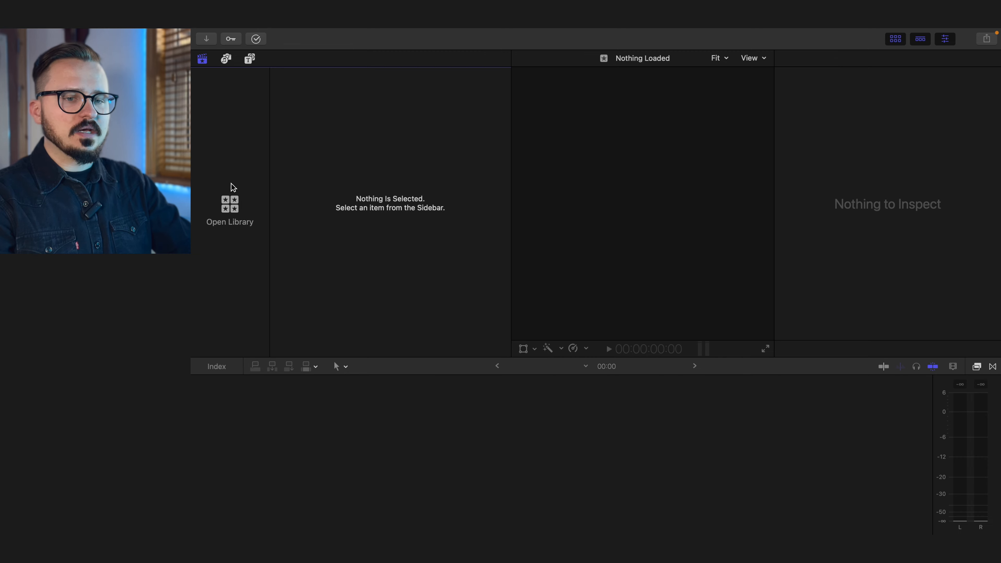
Step: Create a new library named NEW VIDEO on the KK - Lacie drive
click(230, 206)
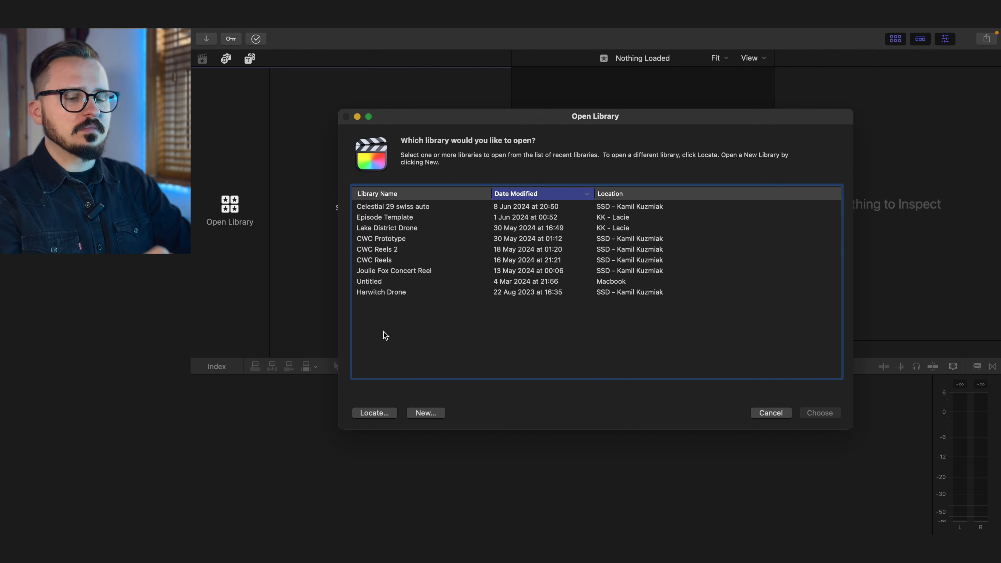
click(425, 413)
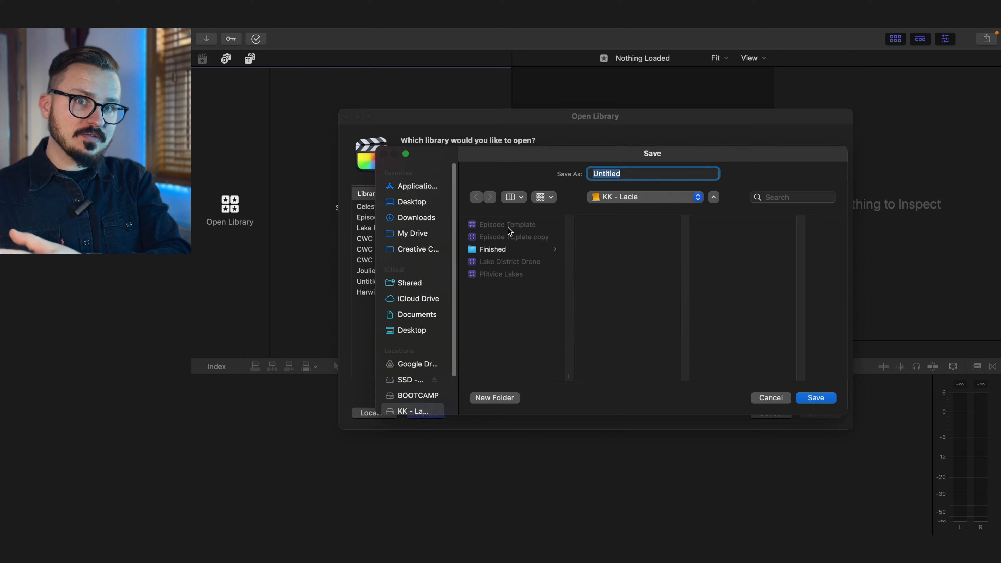
click(636, 198)
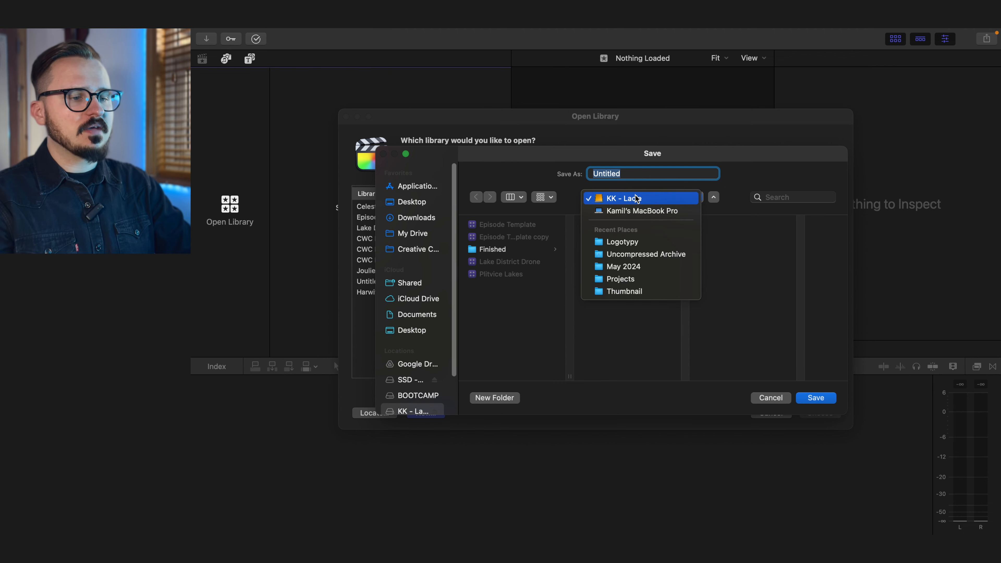
click(635, 195)
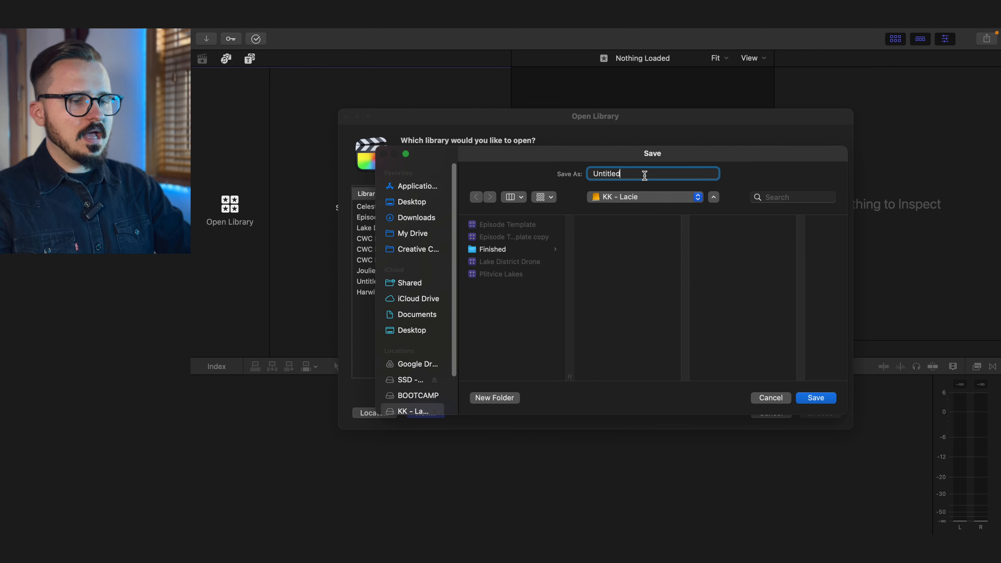
key(BackSpace)
key(BackSpace)
key(BackSpace)
key(BackSpace)
key(BackSpace)
key(BackSpace)
key(BackSpace)
key(BackSpace)
text(NEW VIDEO)
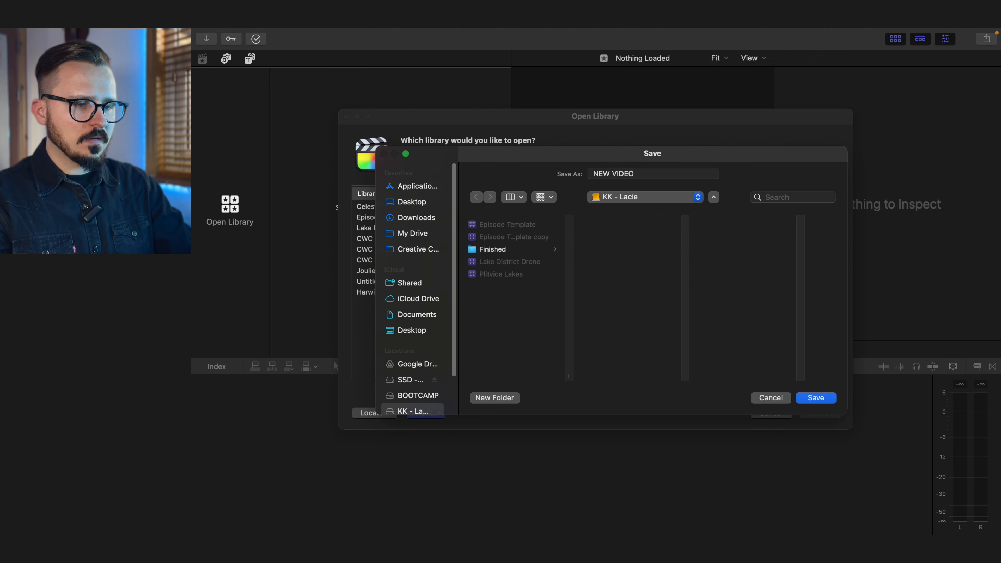
key(Return)
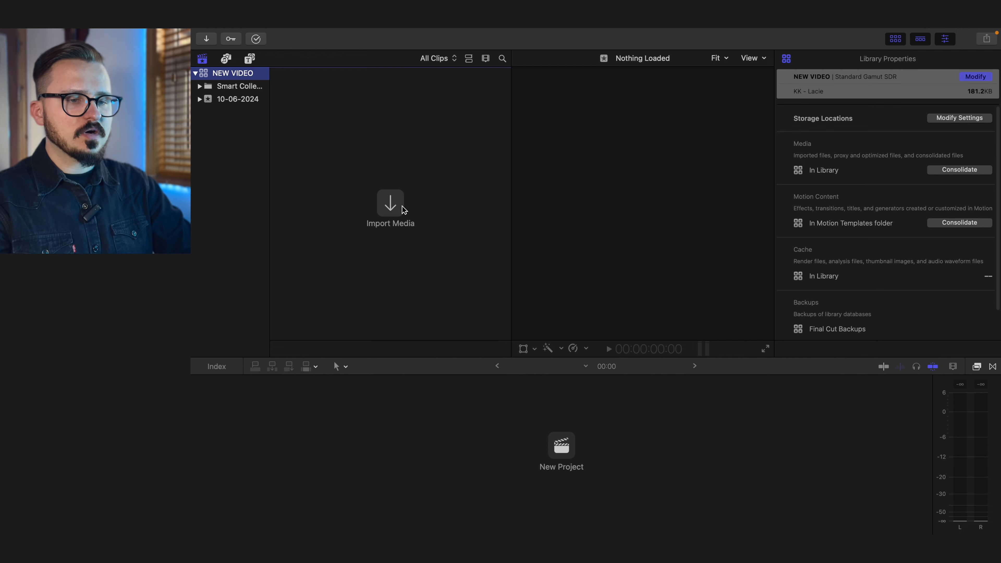
Step: Import the No.274 Black steel auto folder into the 10-06-2024 event with proxy media creation turned off, skipping unsupported files
click(391, 205)
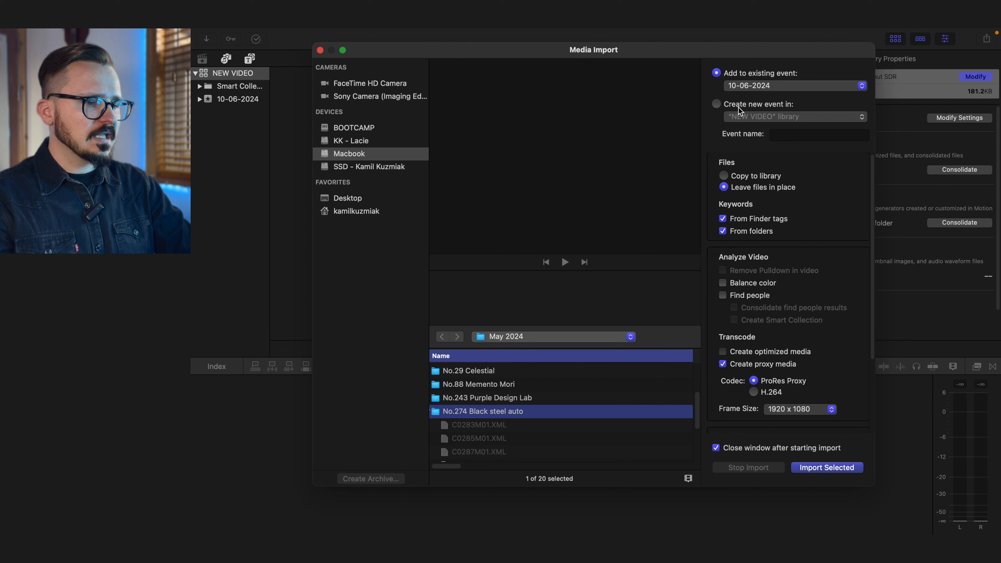
scroll(777, 190, down, 1)
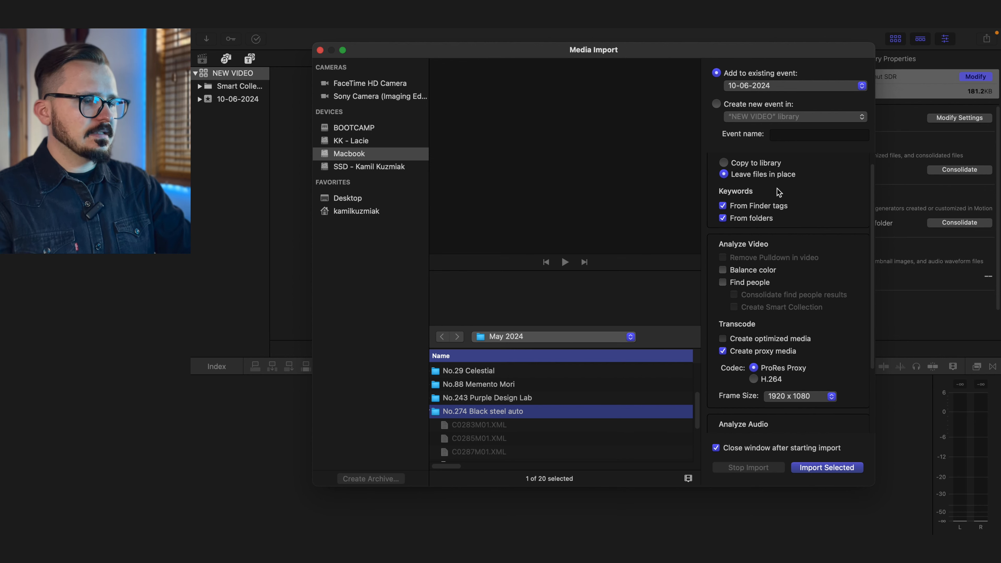
scroll(777, 188, up, 1)
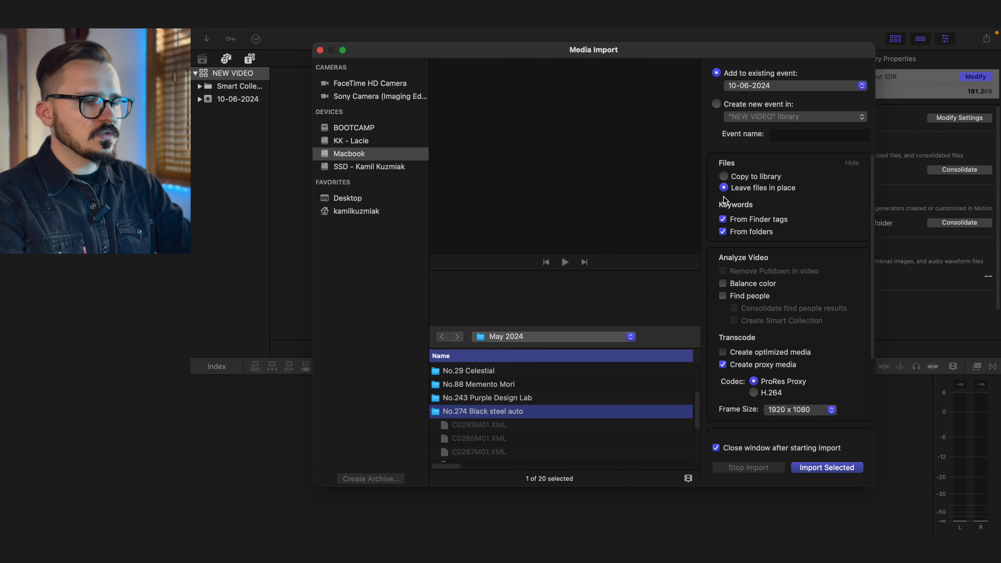
scroll(812, 225, down, 3)
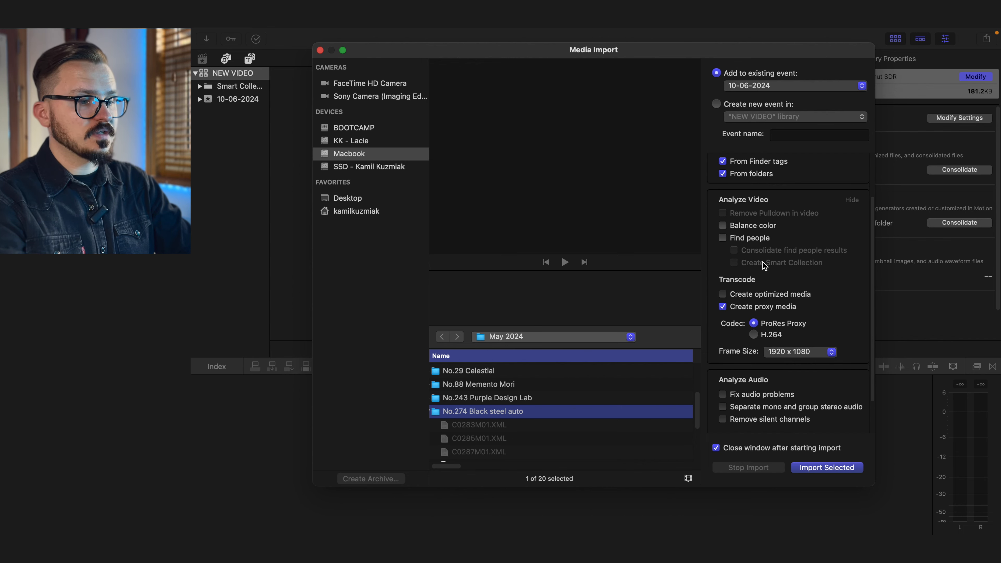
scroll(754, 272, down, 1)
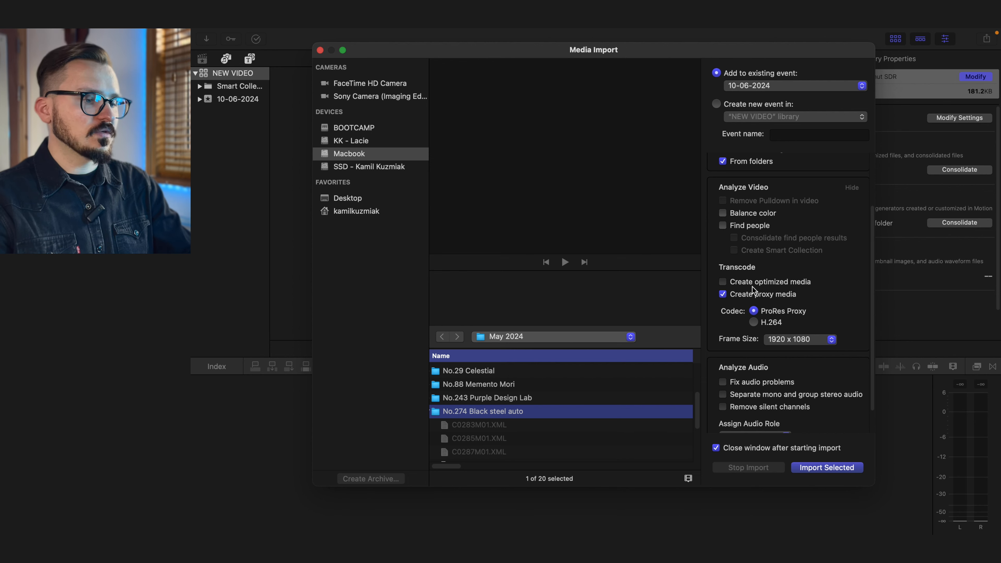
scroll(741, 297, down, 1)
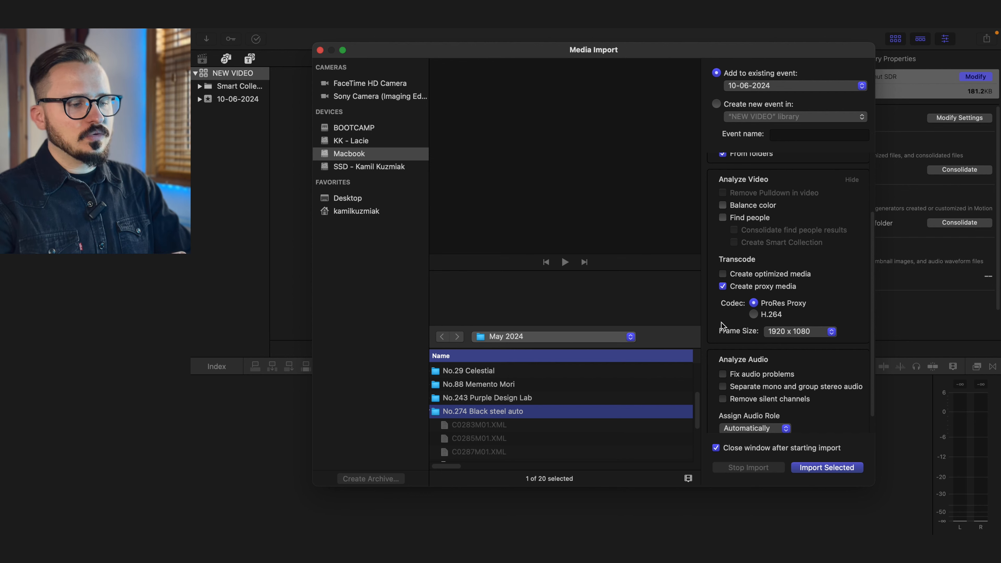
click(762, 287)
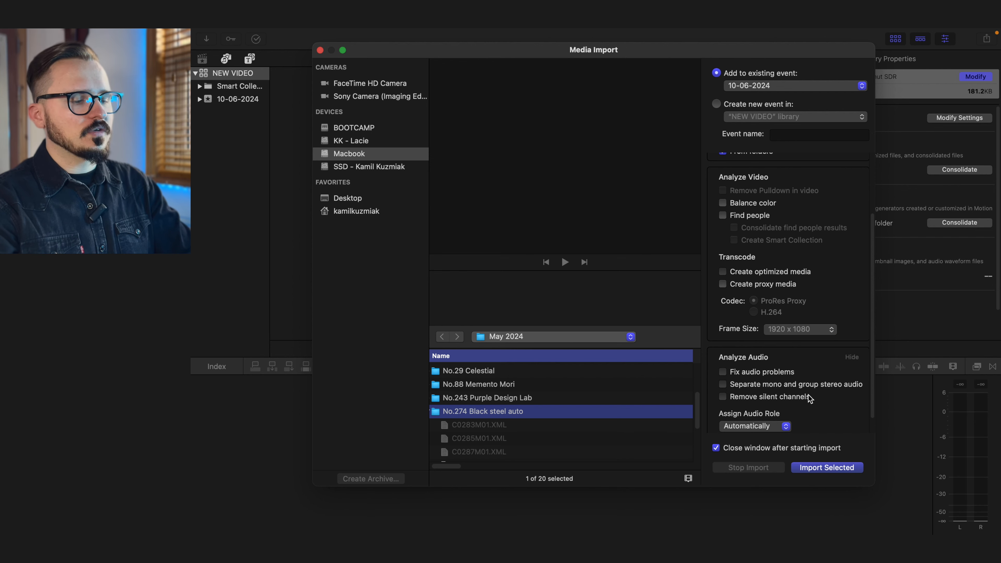
scroll(809, 399, down, 2)
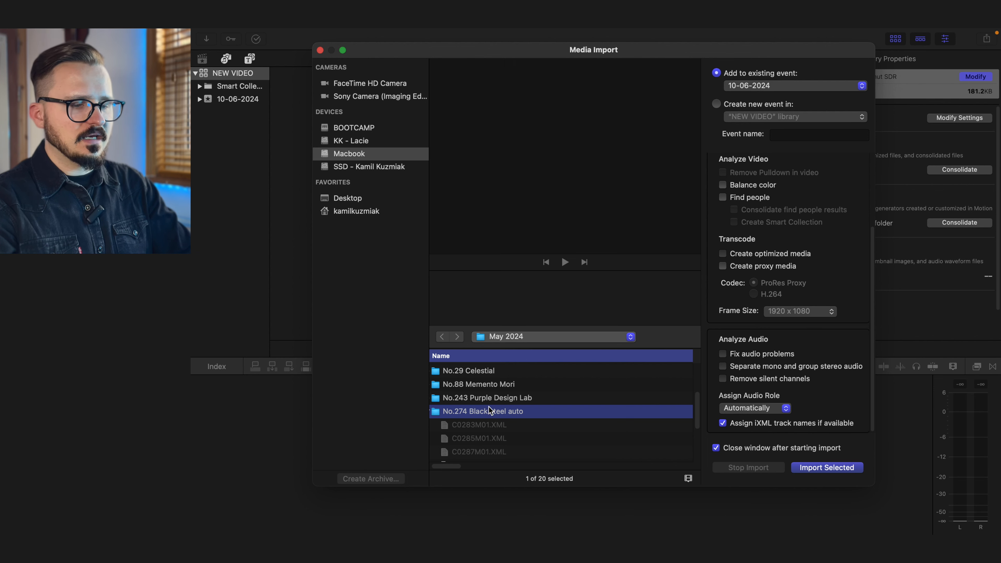
click(837, 470)
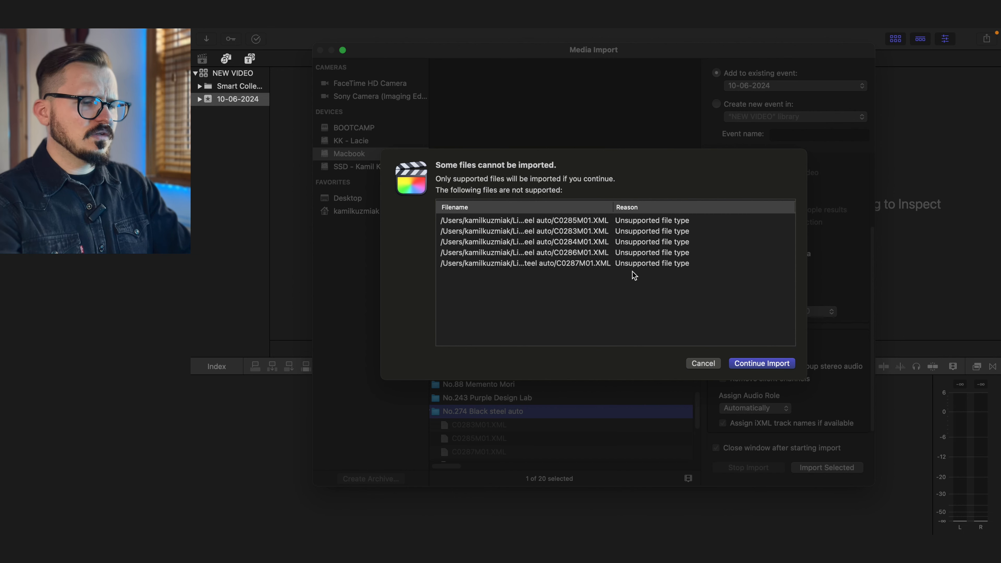
click(761, 364)
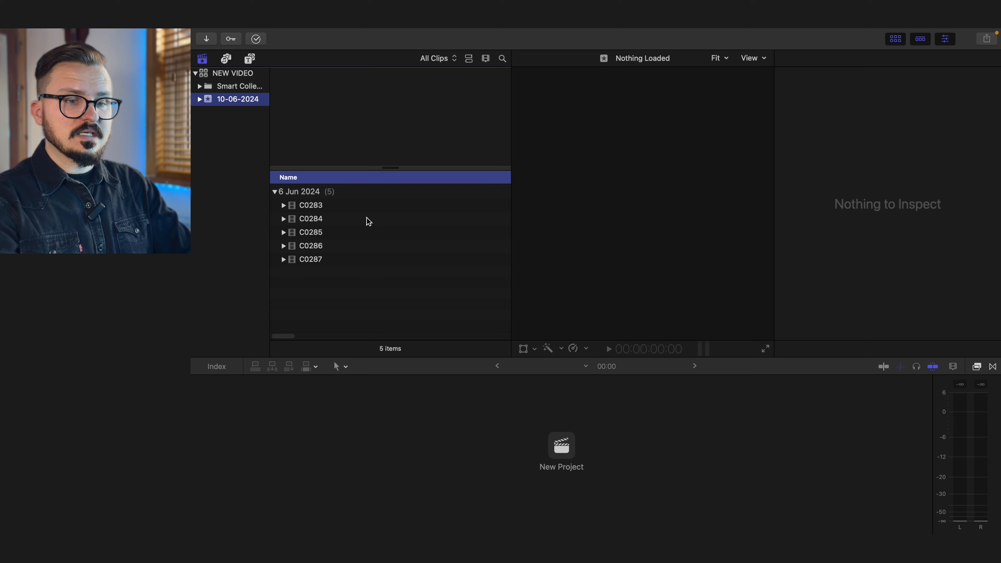
Step: Preview the imported clips from C0283 to C0287 one after another in the browser
click(321, 206)
click(319, 245)
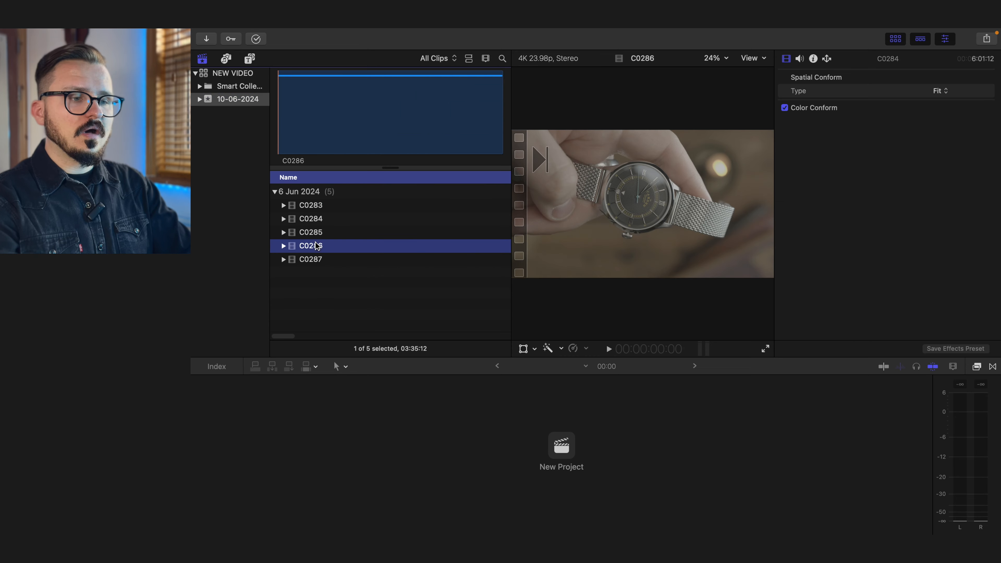
click(315, 261)
click(313, 232)
click(320, 206)
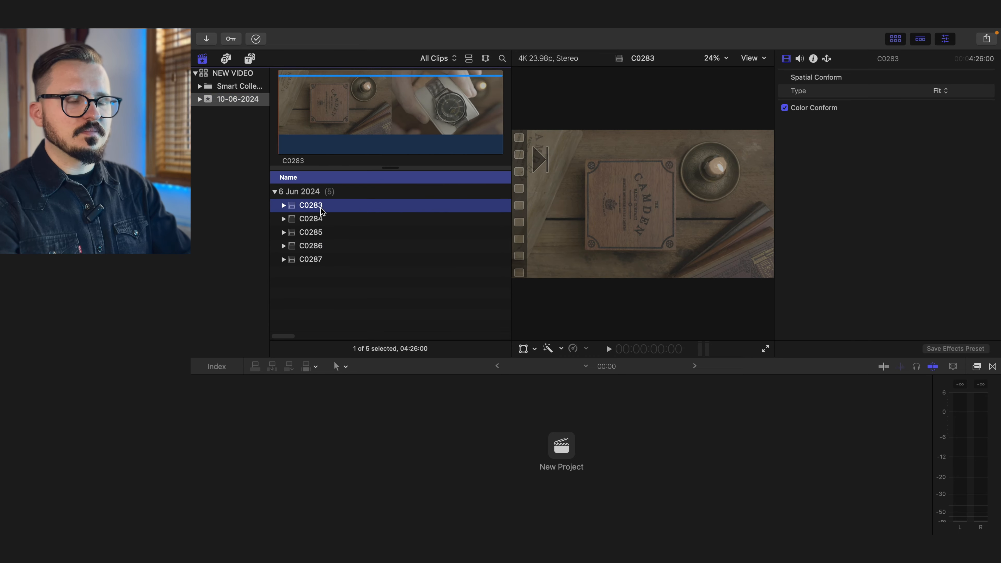
key(Down)
key(Down)
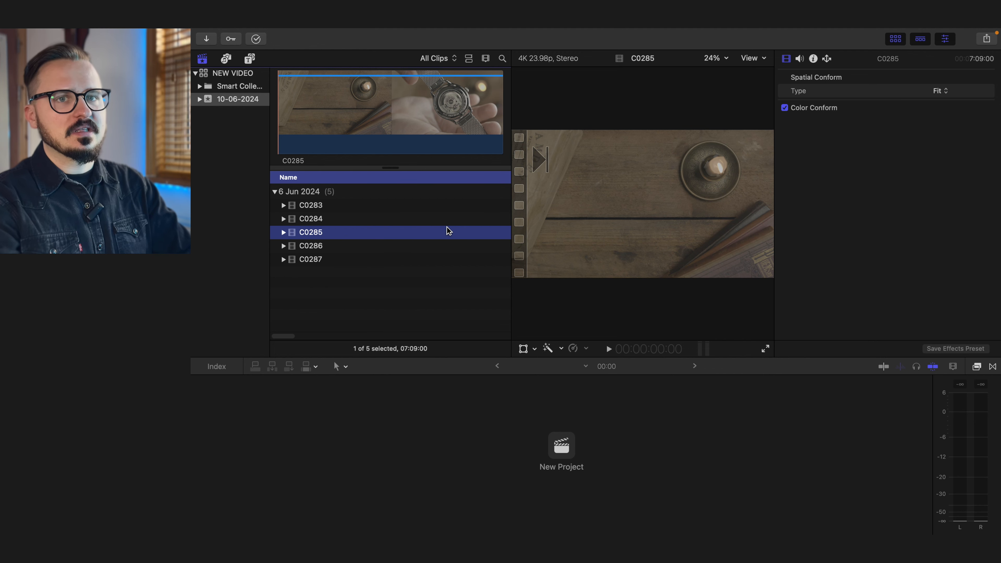
click(244, 36)
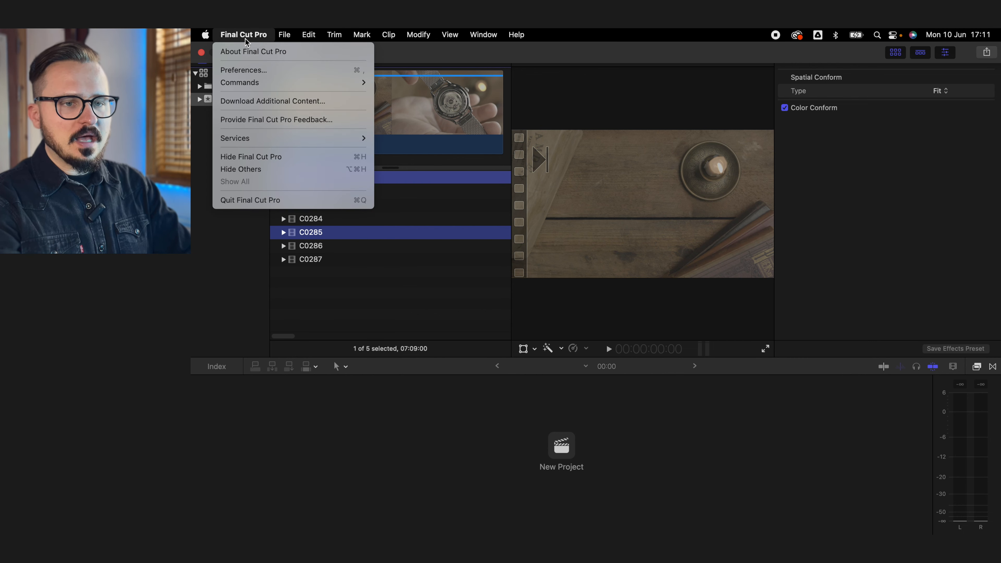
mouse_move(285, 36)
mouse_move(327, 113)
click(450, 114)
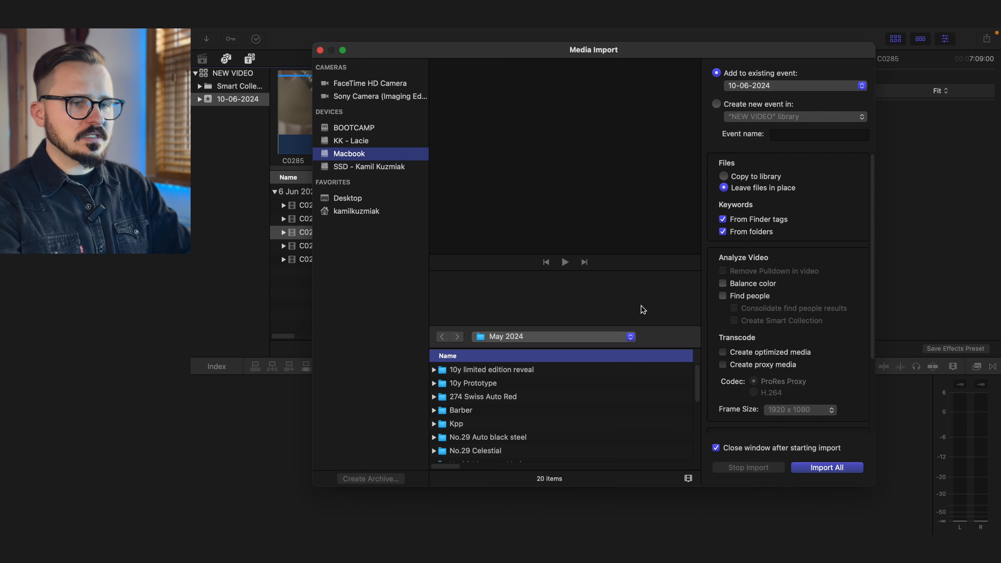
key(Escape)
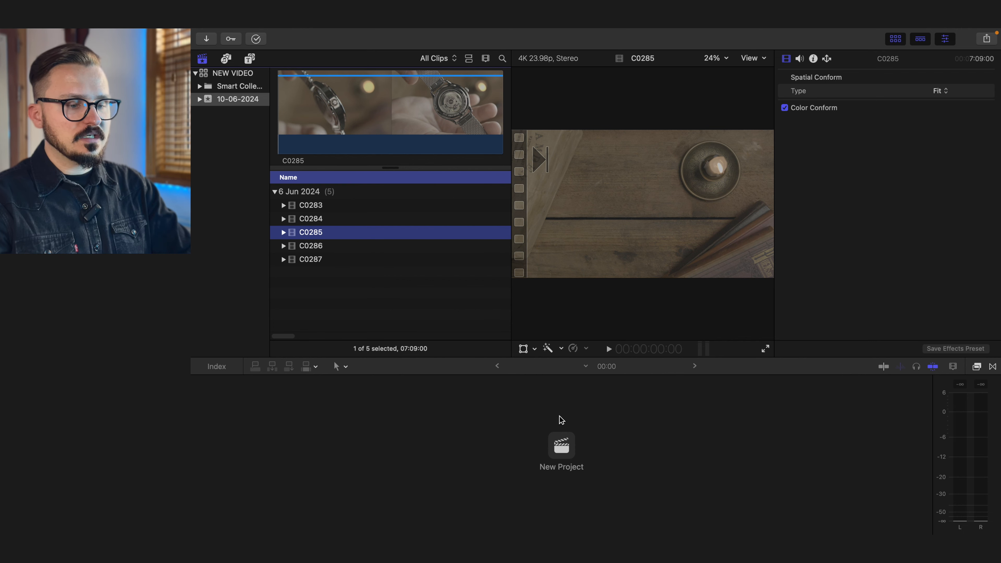
Step: Create a project named NEW VIDEO in the 10-06-2024 event with 4K format, 3840x2160 resolution, 23.98p rate and Apple ProRes 422 rendering
click(561, 447)
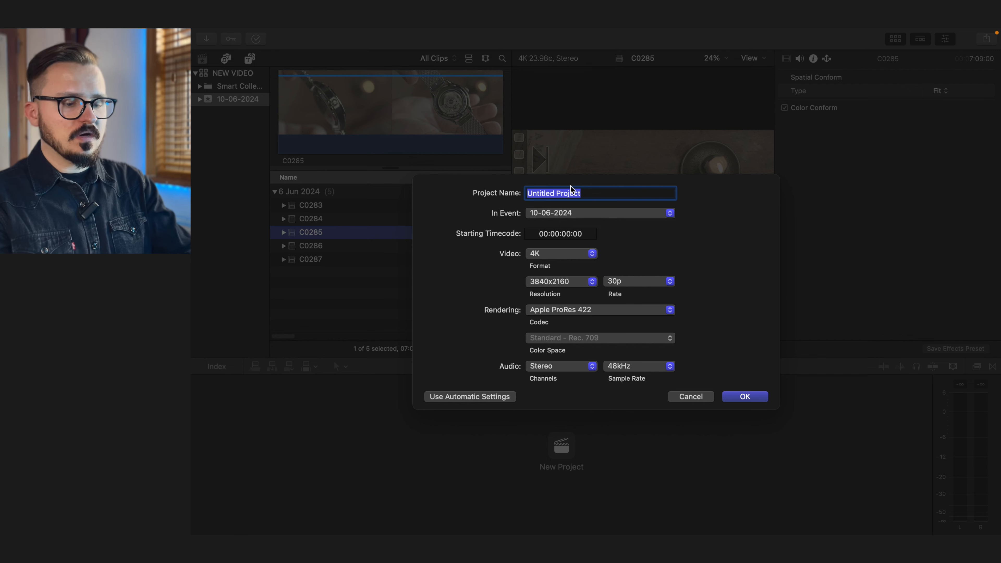
text(NEW VIDEO)
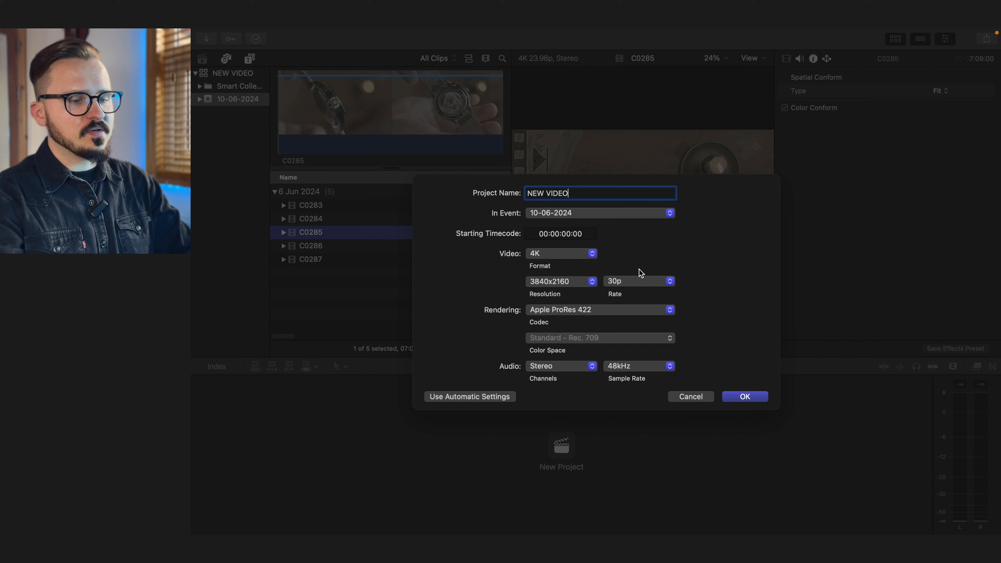
click(594, 254)
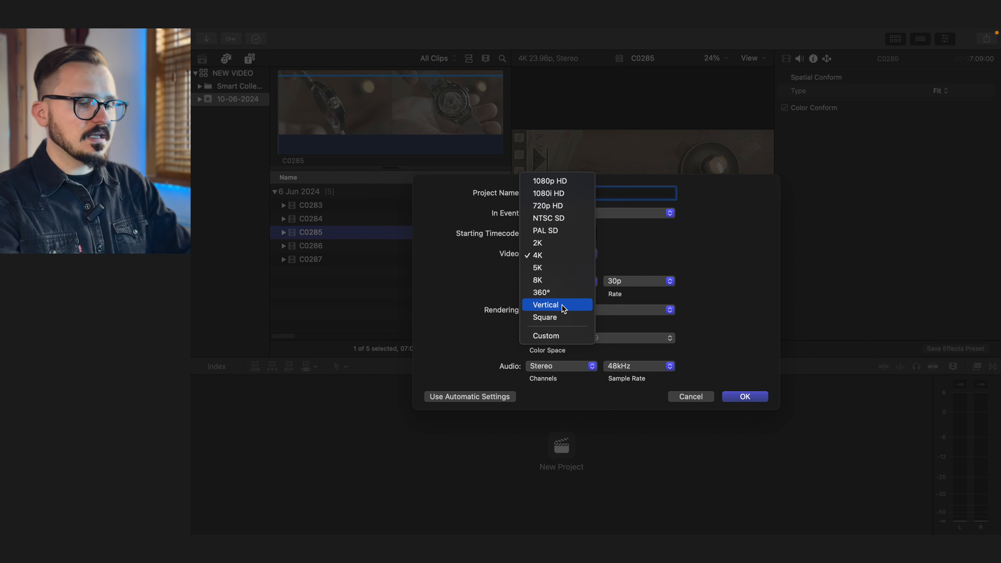
click(559, 257)
click(671, 282)
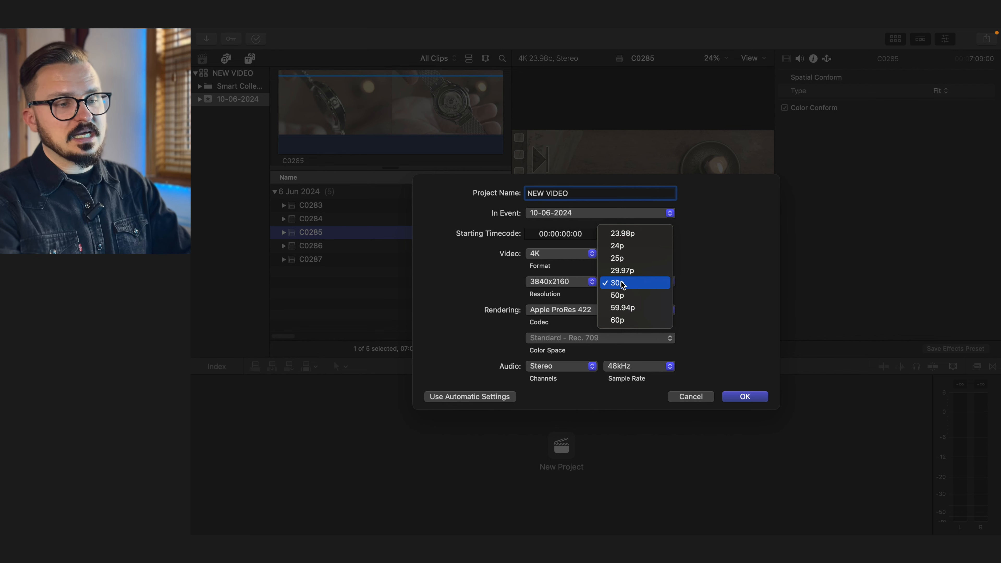
click(639, 238)
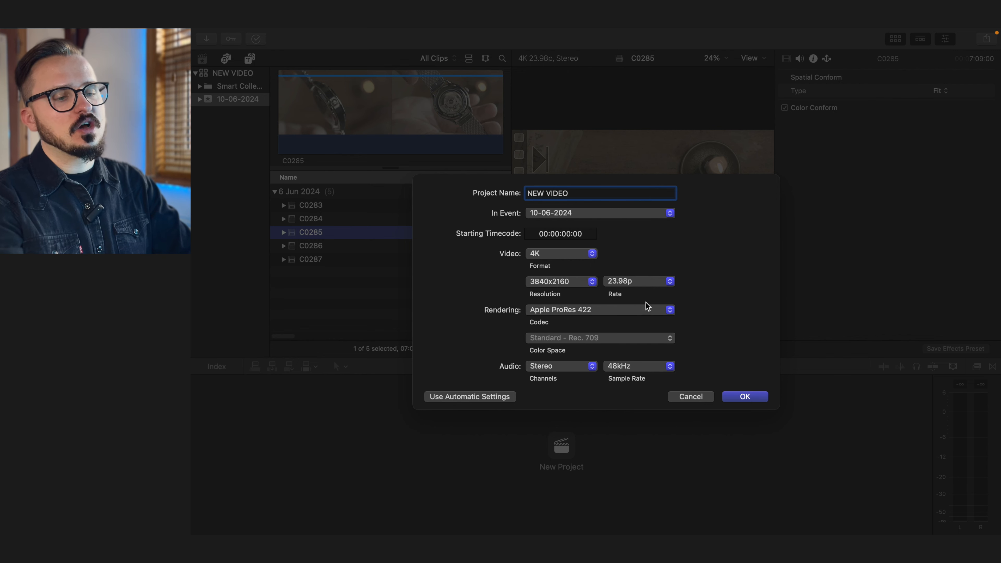
click(600, 312)
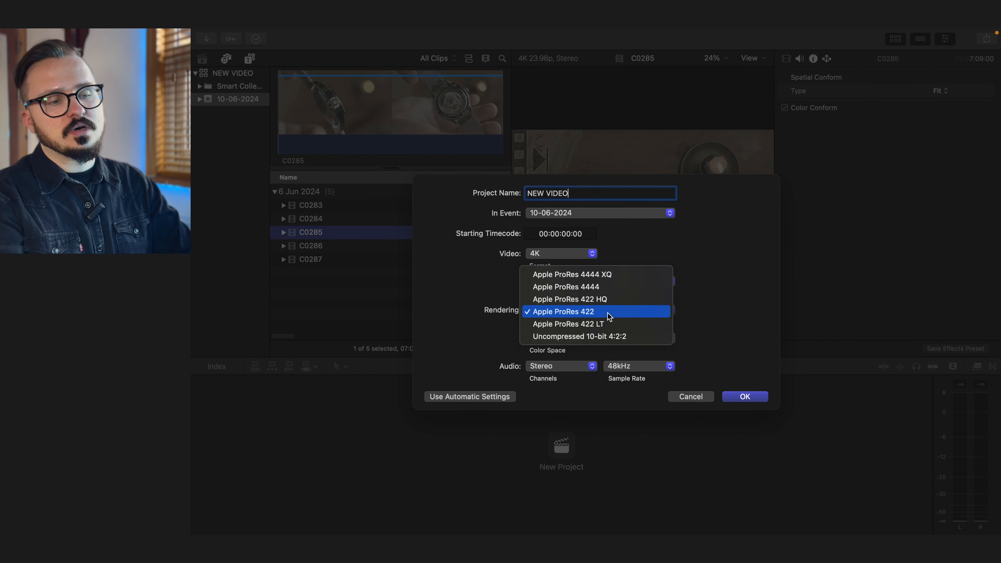
click(595, 313)
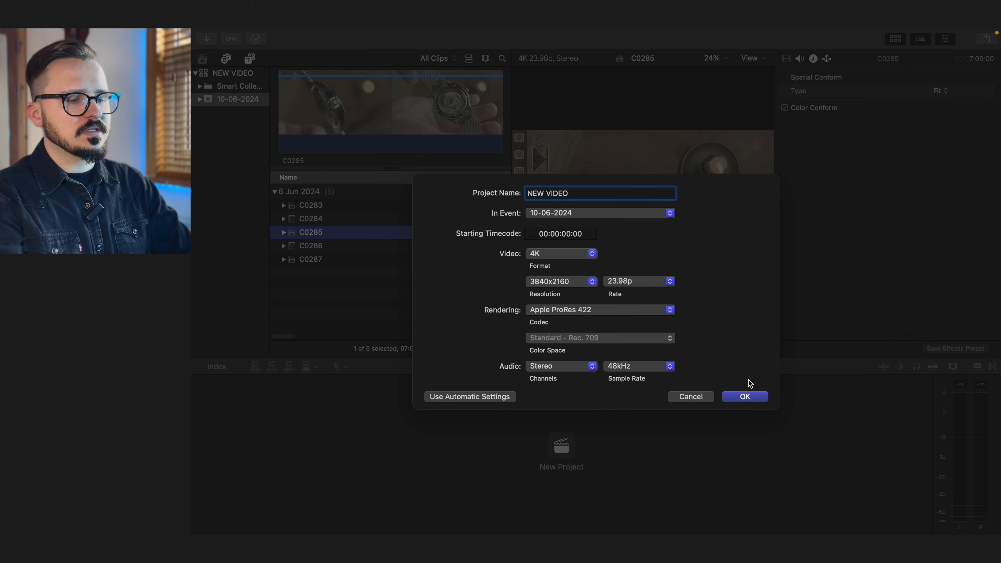
click(747, 398)
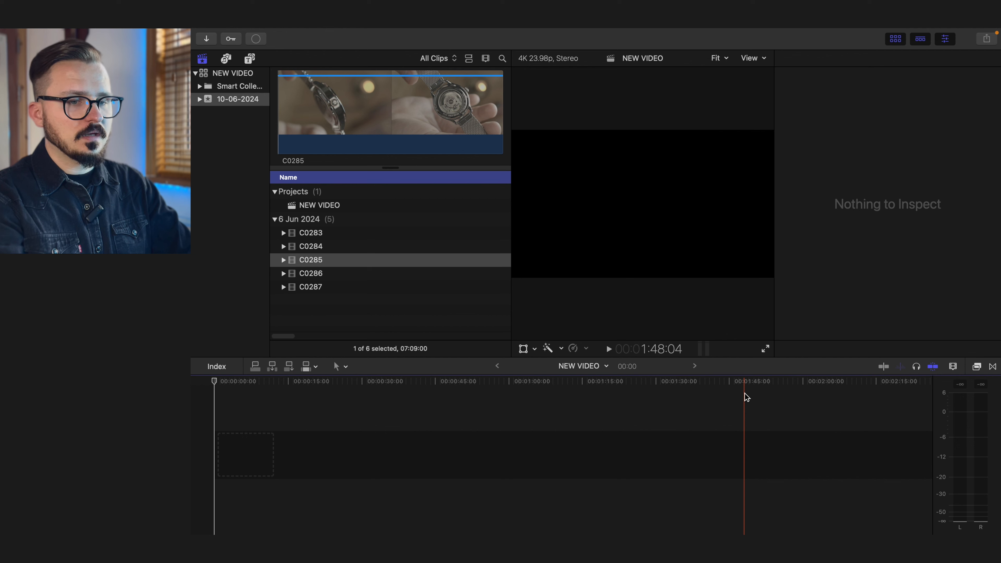
Step: Look over the Projects and 6 Jun 2024 groups in the browser and view the NEW VIDEO project's properties
click(326, 209)
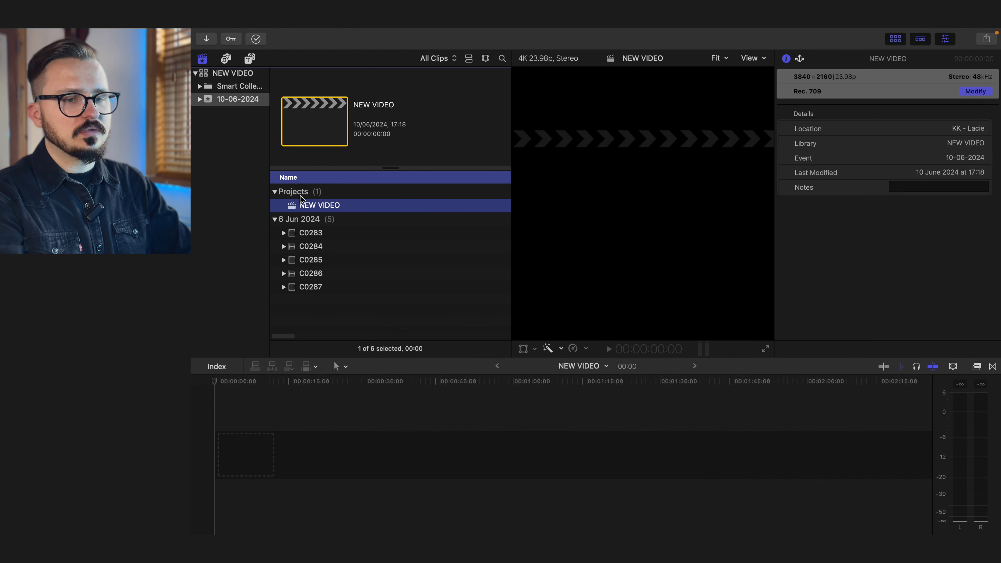
click(276, 218)
click(276, 218)
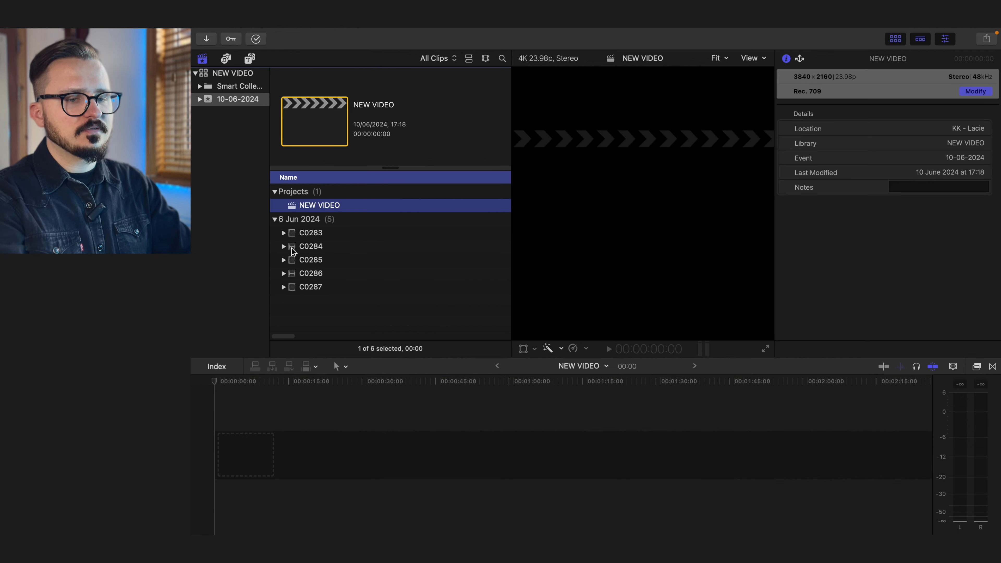
click(274, 192)
click(274, 192)
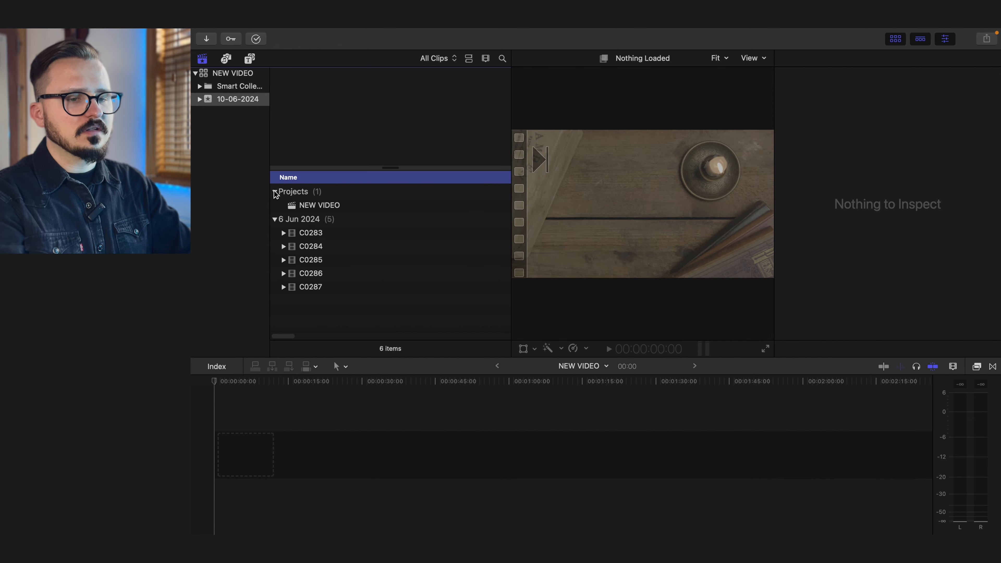
click(306, 205)
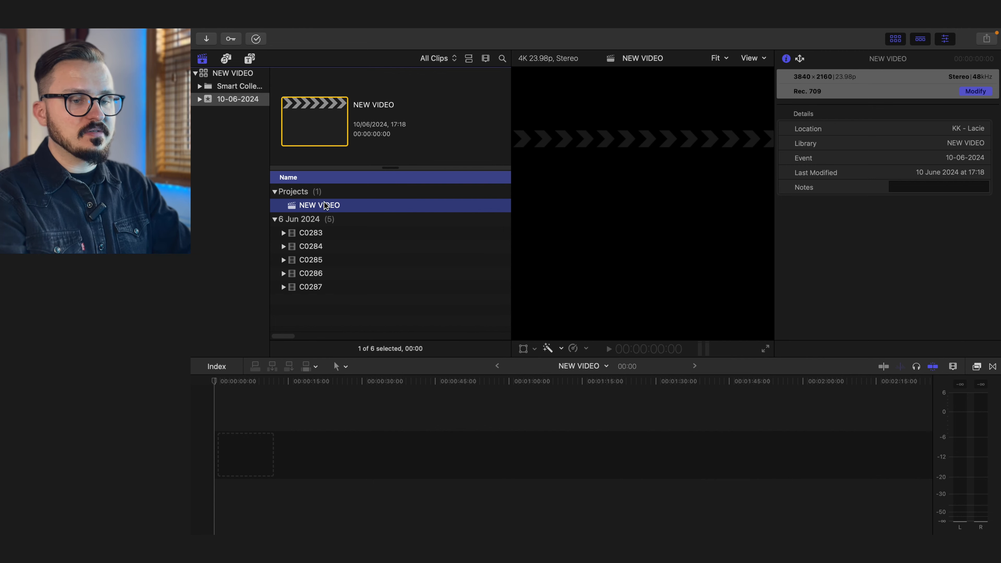
mouse_move(354, 32)
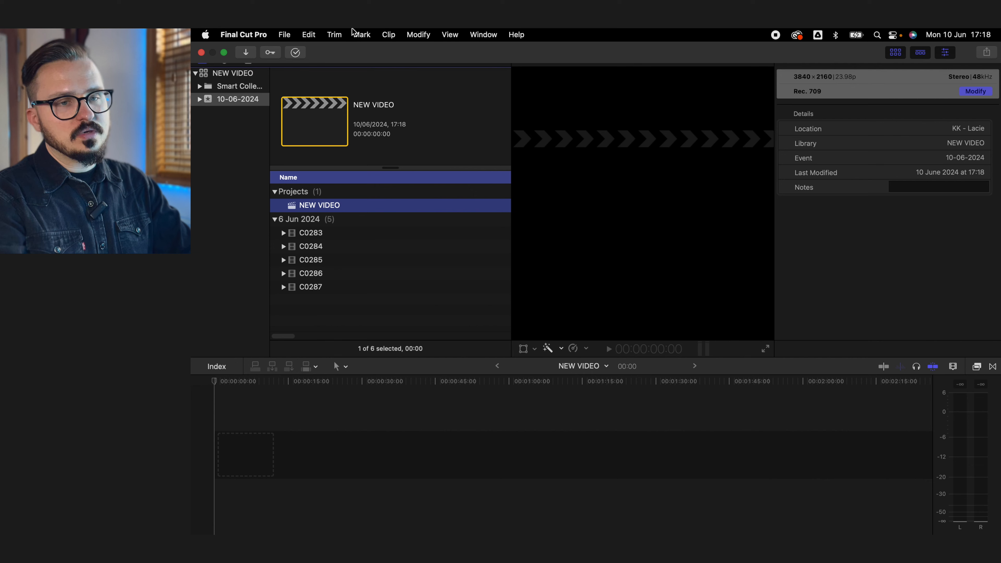
Step: Create a second project named NEW VIDEO TIKTOK VERSION in the 10-06-2024 event with Vertical format and 1080x1920 resolution
click(284, 34)
mouse_move(293, 51)
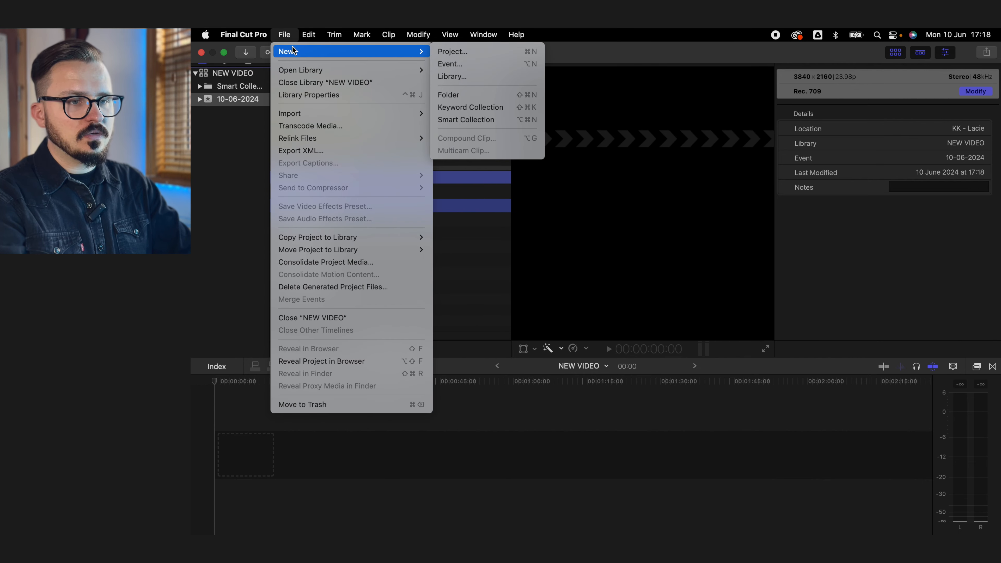
click(453, 51)
click(595, 256)
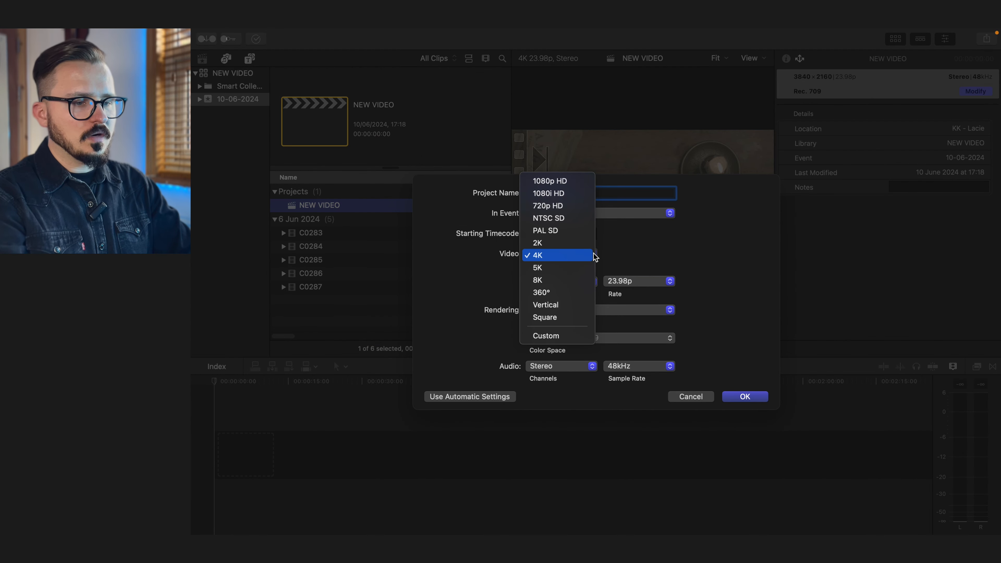
click(580, 305)
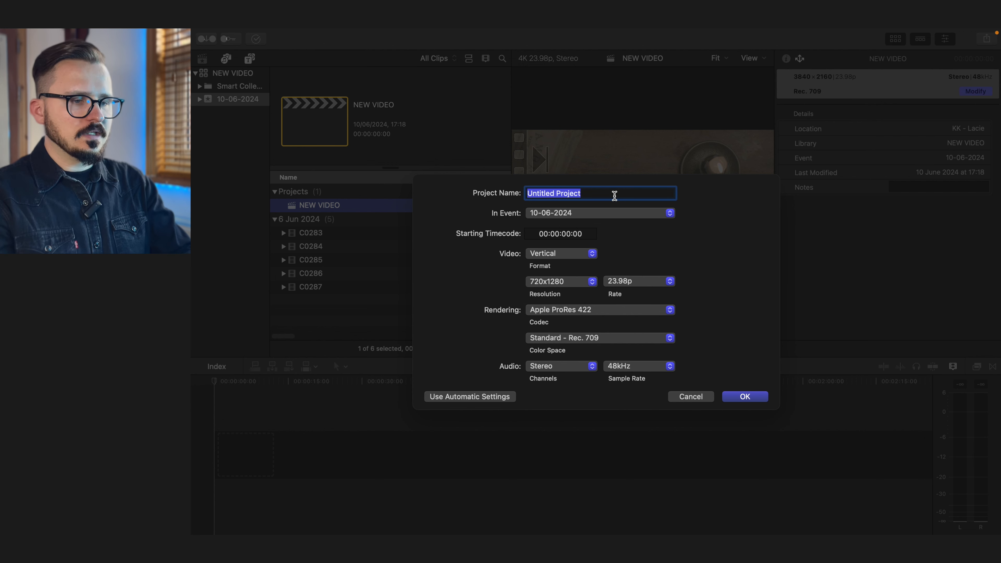
text(NEW VIDEO )
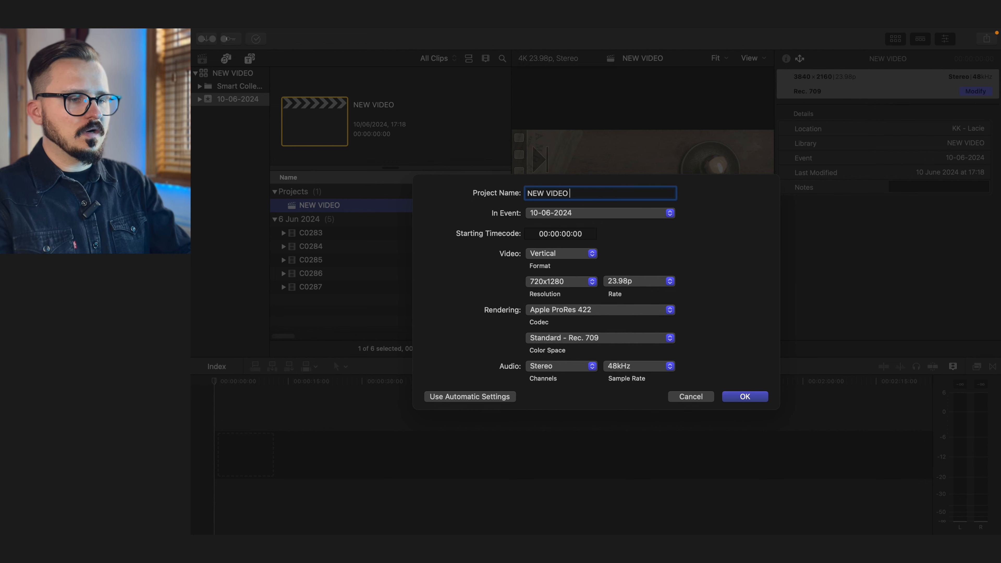
text(TIKTOK VERSION)
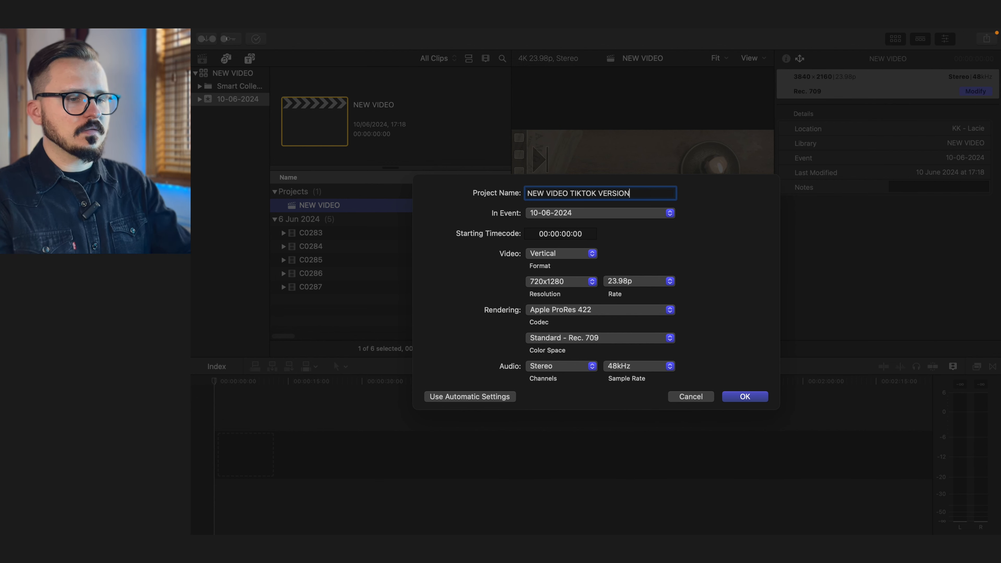
click(587, 281)
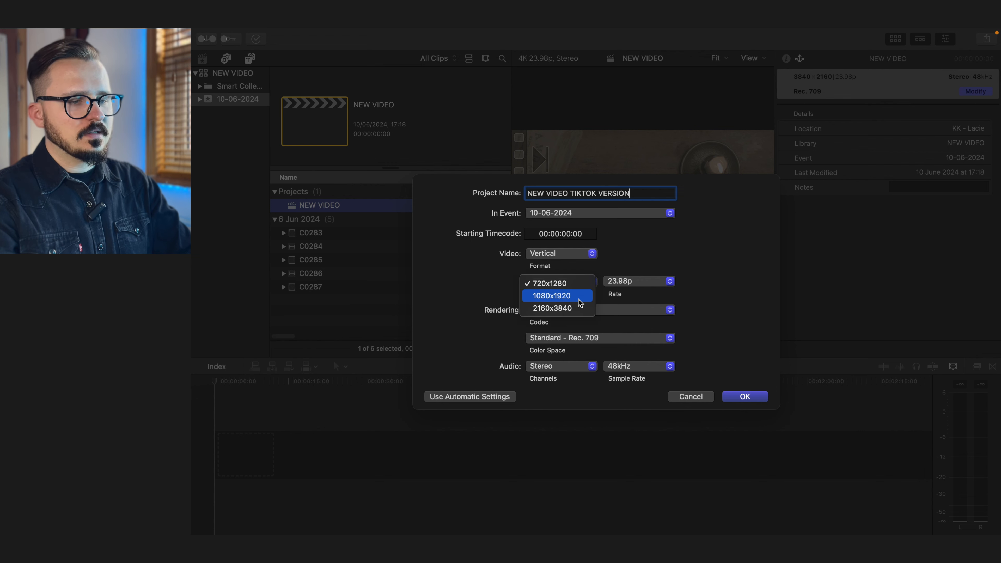
click(578, 298)
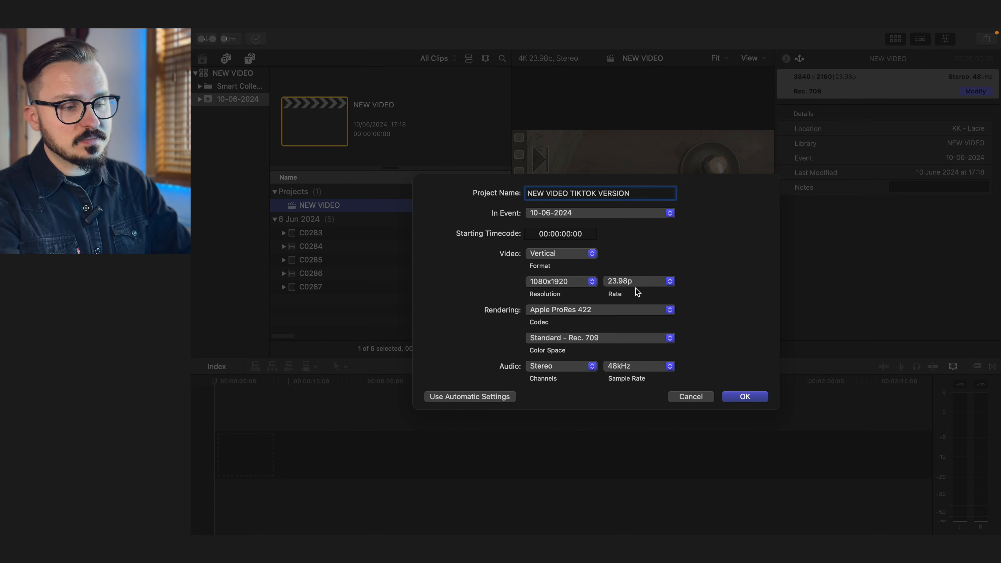
click(745, 397)
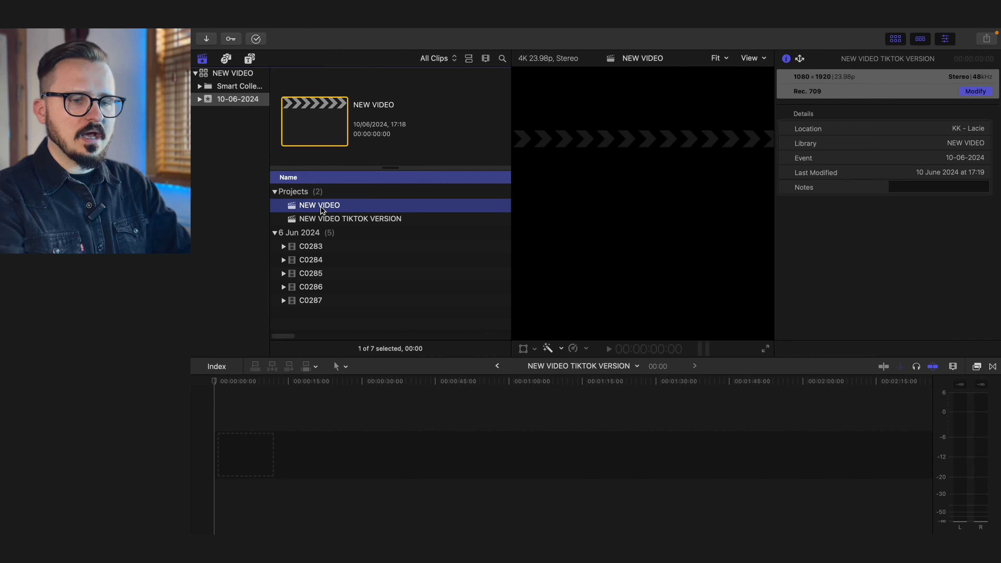
Step: Open the NEW VIDEO and NEW VIDEO TIKTOK VERSION projects in turn to compare their frame shapes in the viewer
double_click(313, 205)
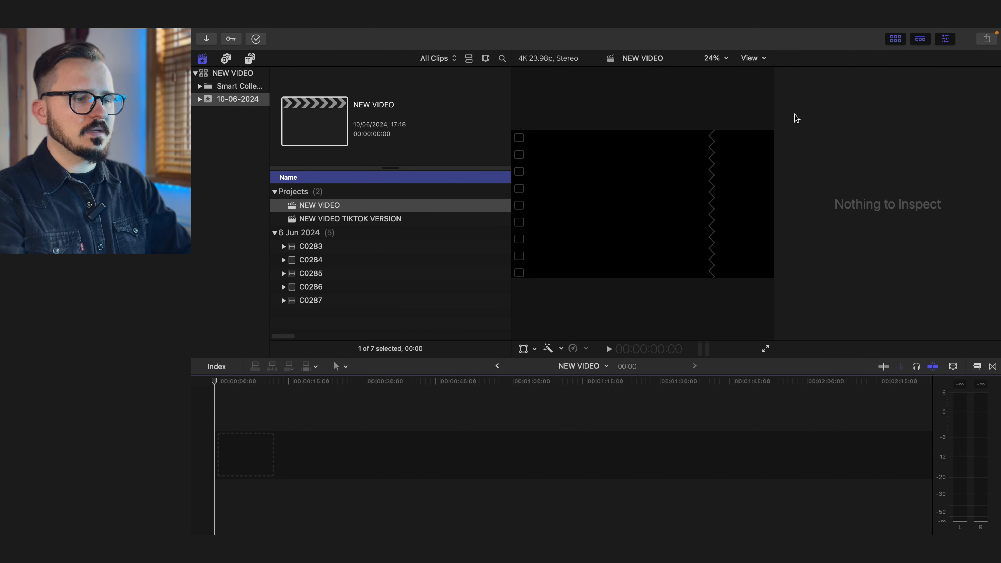
double_click(364, 221)
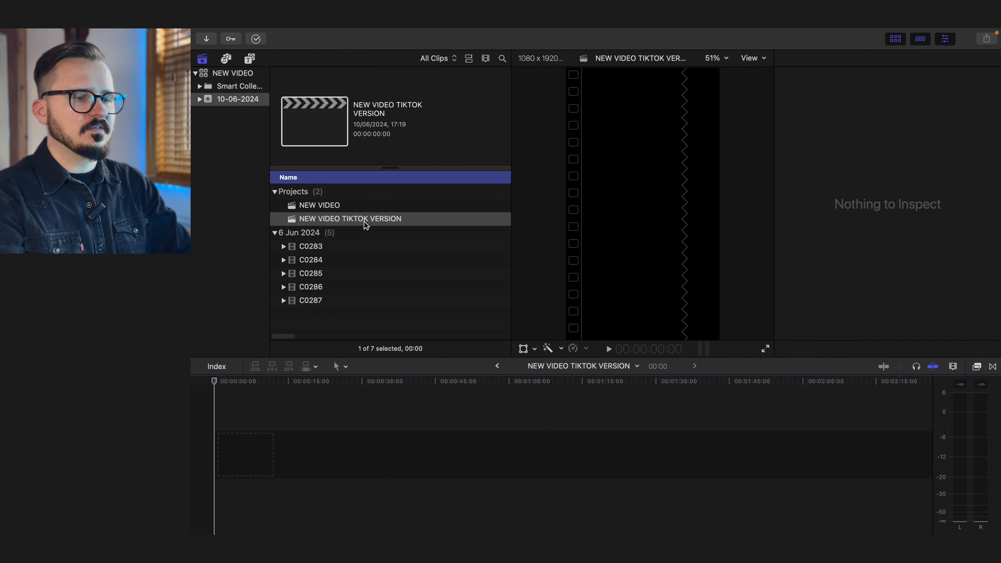
Step: Open the NEW VIDEO project and add all five clips, C0283 to C0287, to its empty timeline
double_click(332, 207)
click(307, 246)
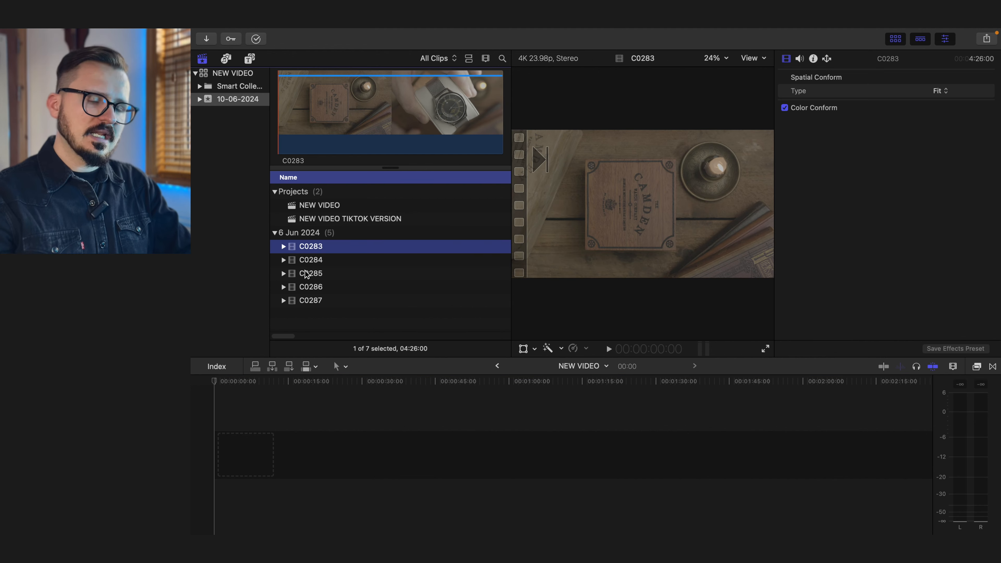
shift+click(309, 289)
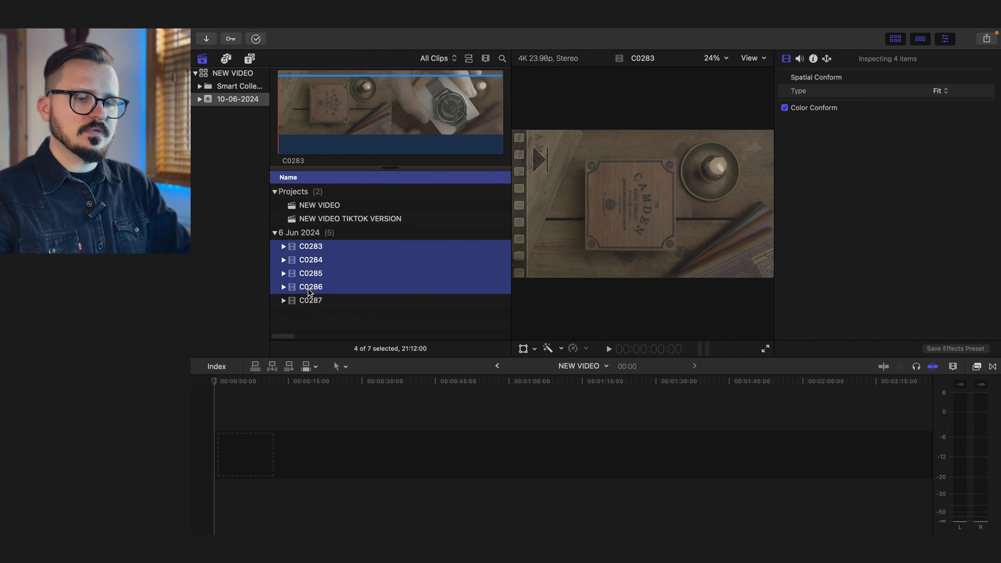
shift+click(304, 300)
drag(297, 248, 342, 440)
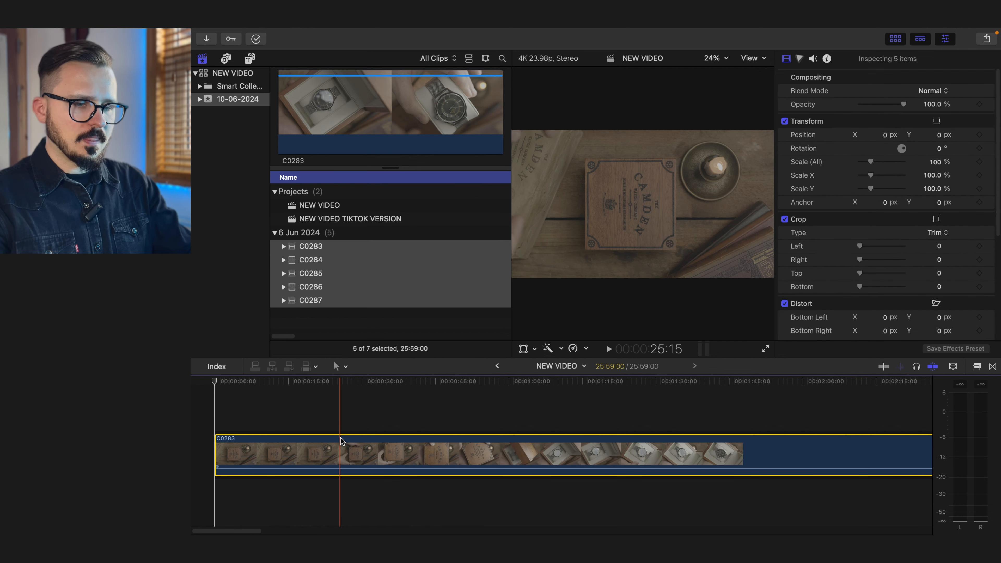
key(super+minus)
key(super+minus)
key(super+minus)
key(super+minus)
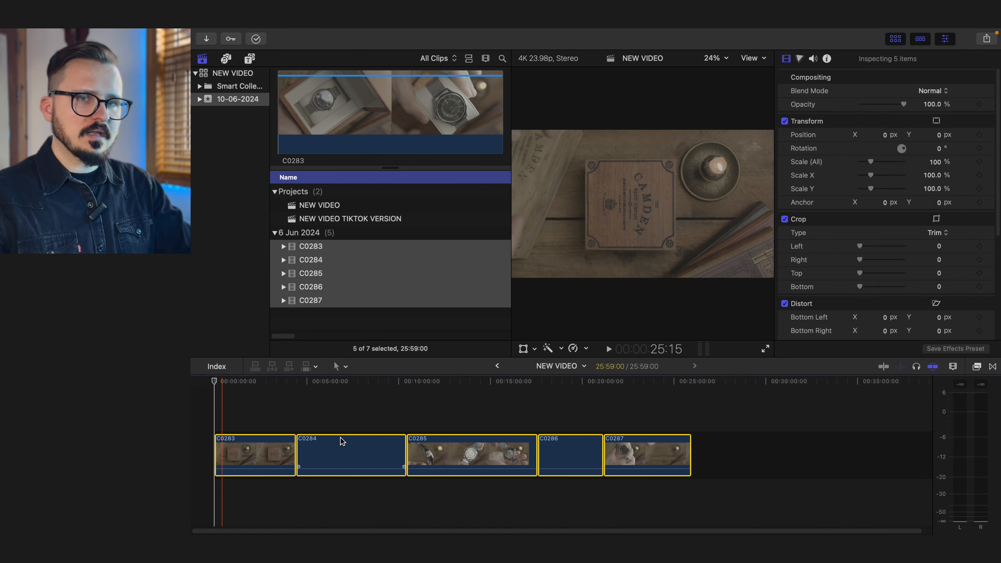